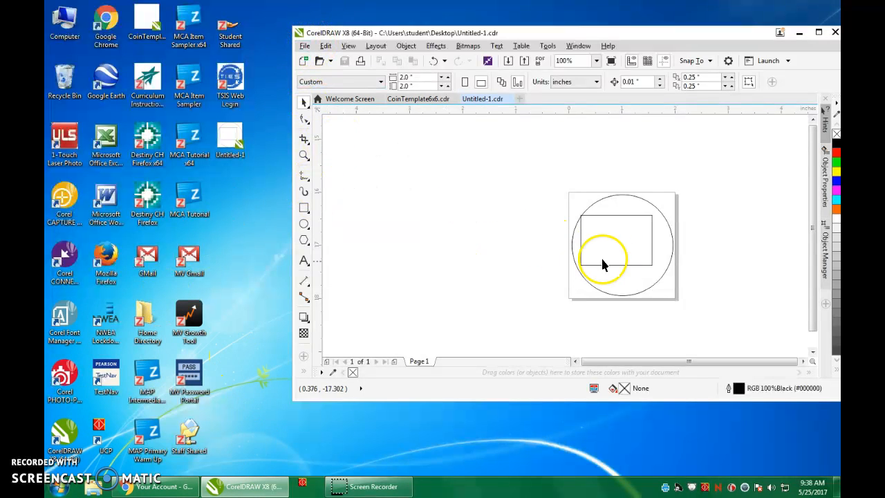
# - Check the coin design, minimize CorelDRAW, and open the teacher's Period 3 folder under Student Shared > Chippewa STEAM Lab > Room 113
pyautogui.scroll(2, 618, 253)
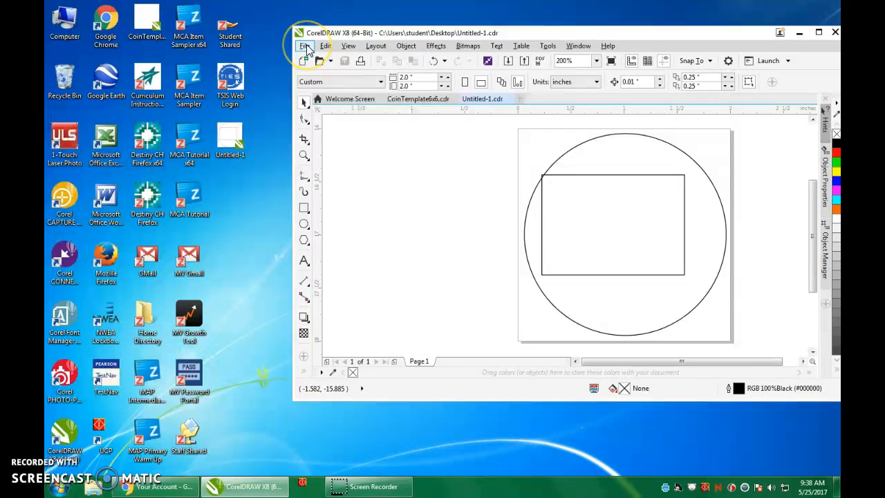
pyautogui.click(799, 32)
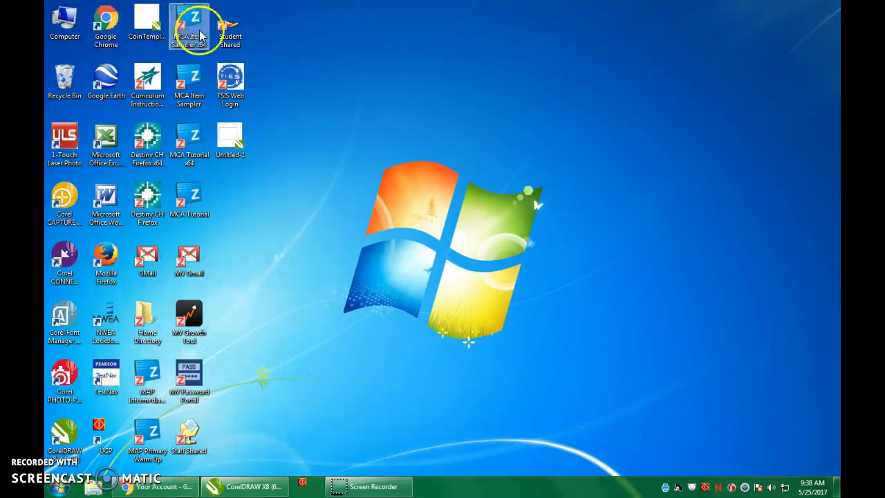
pyautogui.click(238, 40)
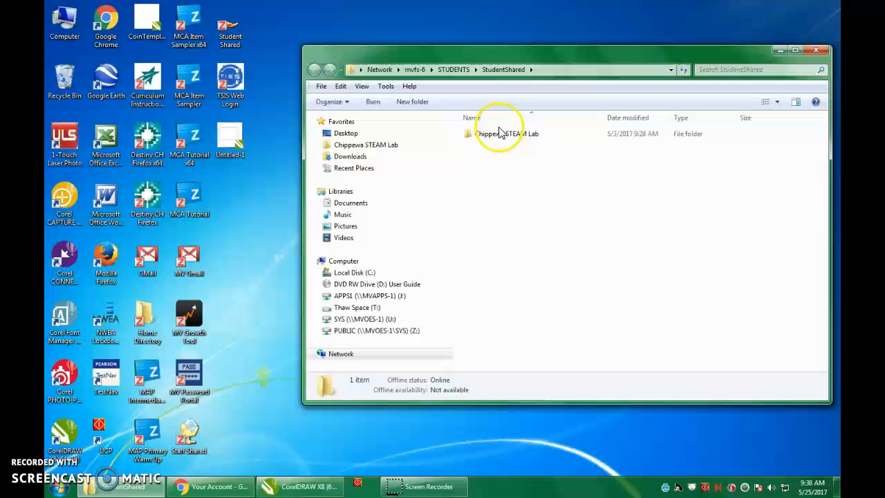
pyautogui.doubleClick(500, 133)
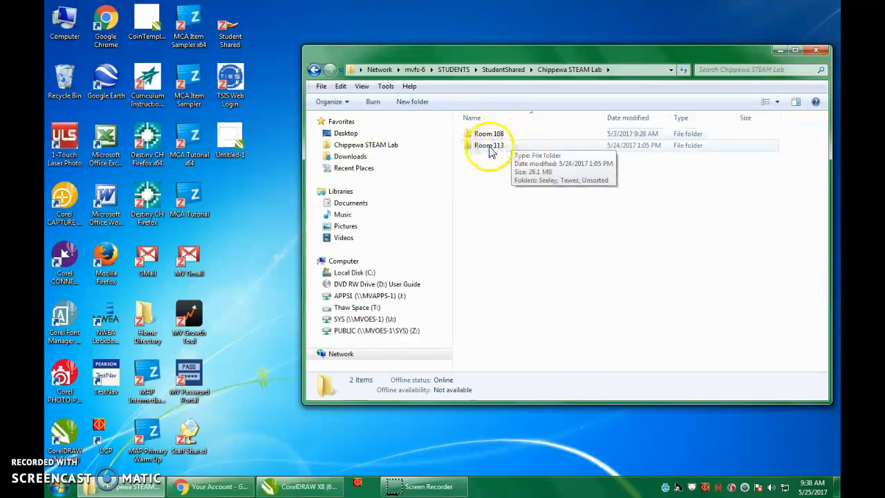
pyautogui.doubleClick(489, 146)
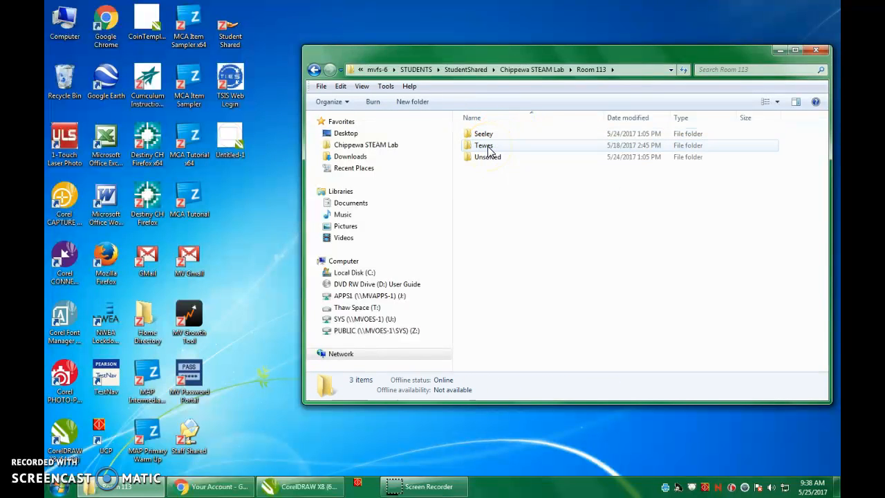
pyautogui.doubleClick(484, 134)
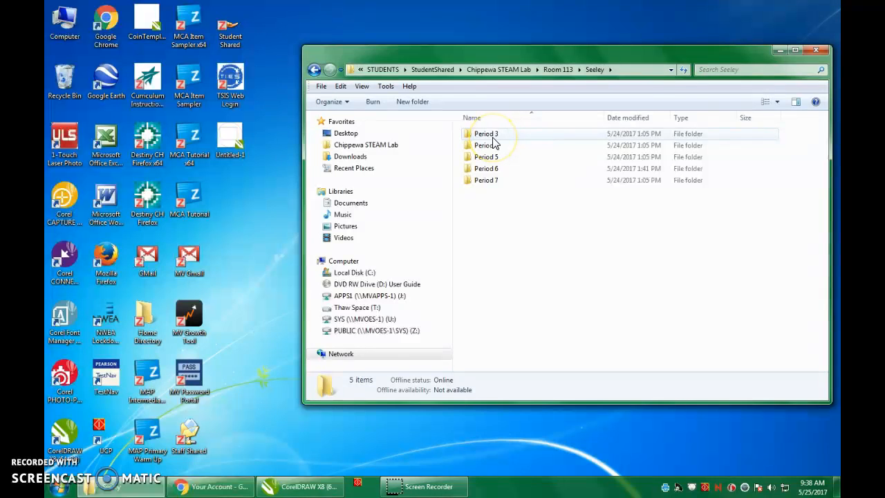
pyautogui.doubleClick(486, 134)
pyautogui.moveTo(415, 53); pyautogui.dragTo(409, 36)
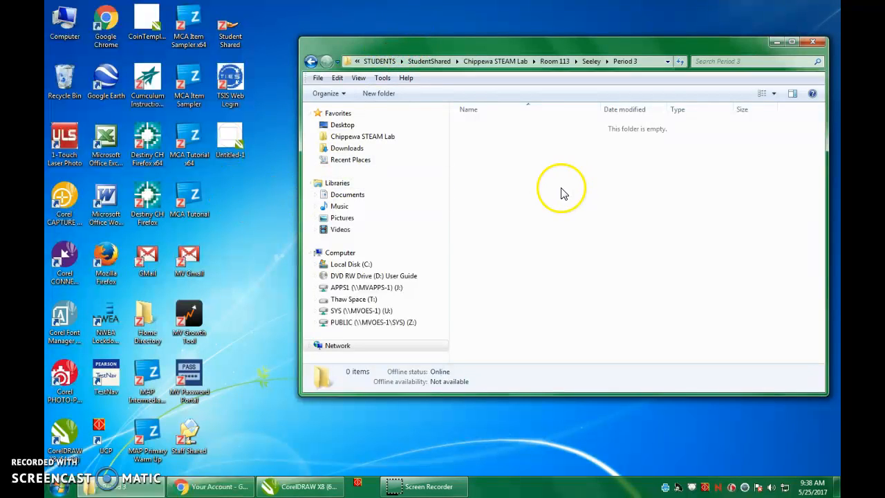
# - Try to copy CoinTemplate6x6 from the ThawSpace folder on the T: drive into the Period 3 folder, and close both folder windows
pyautogui.click(57, 31)
pyautogui.doubleClick(56, 31)
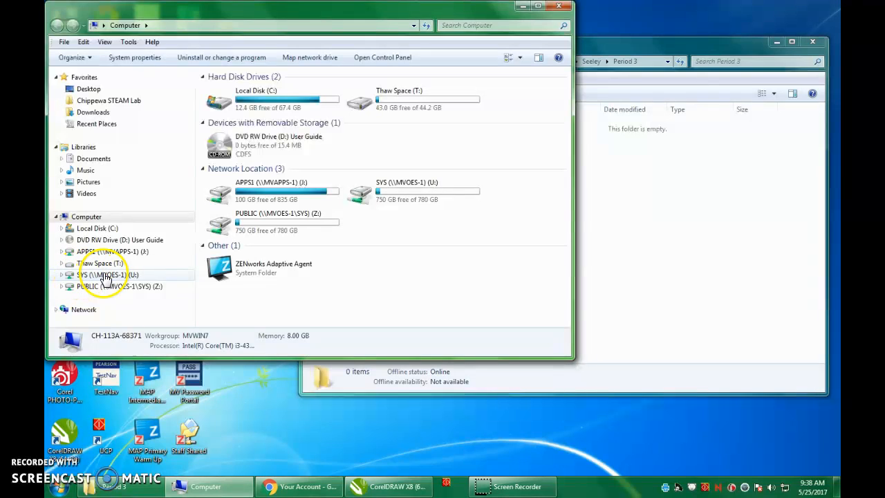
pyautogui.click(111, 264)
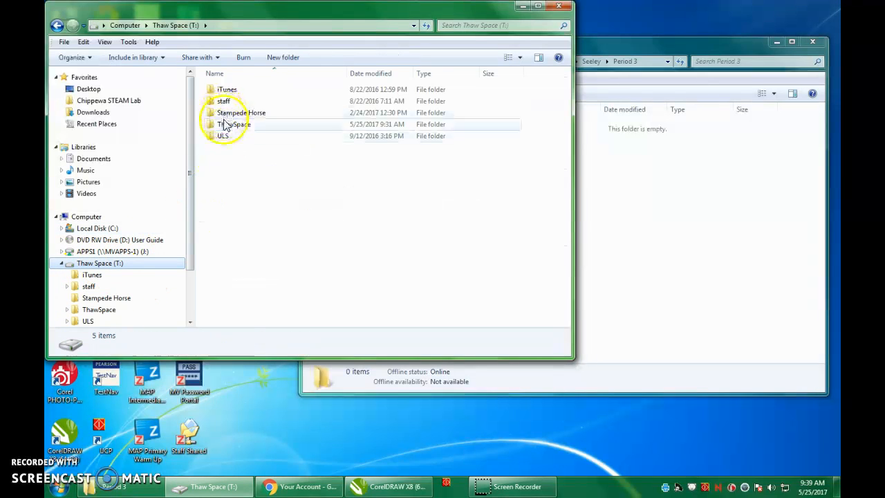
pyautogui.doubleClick(224, 125)
pyautogui.moveTo(232, 102); pyautogui.dragTo(715, 226)
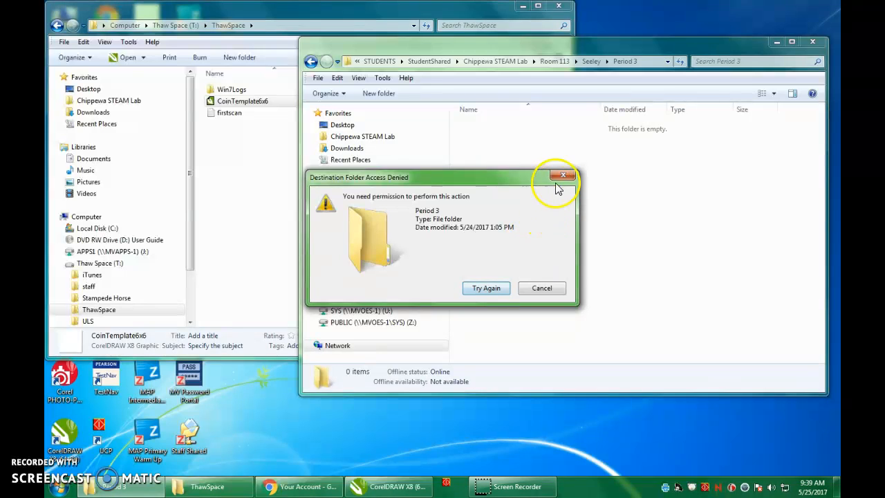
pyautogui.click(562, 174)
pyautogui.click(497, 10)
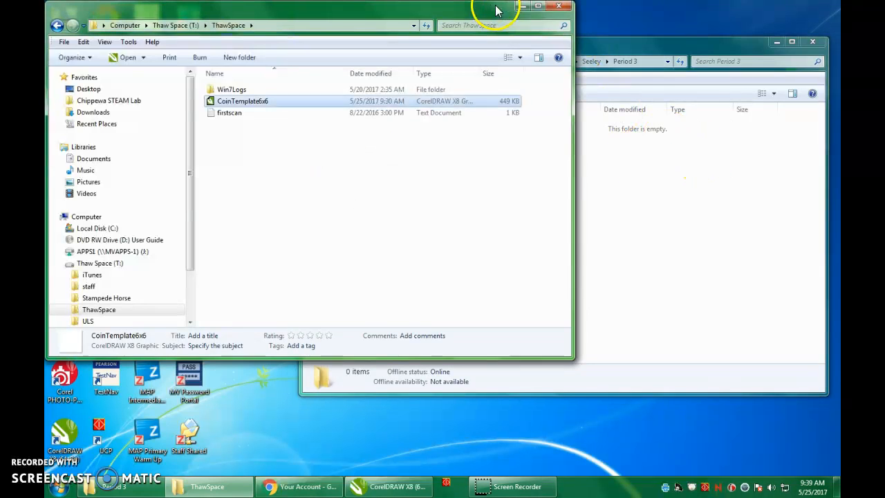
pyautogui.click(557, 7)
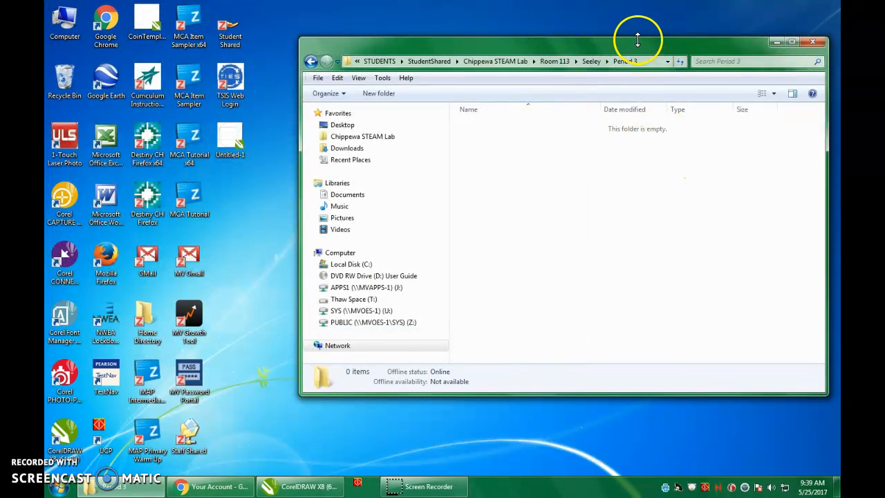
pyautogui.moveTo(636, 40); pyautogui.dragTo(611, 50)
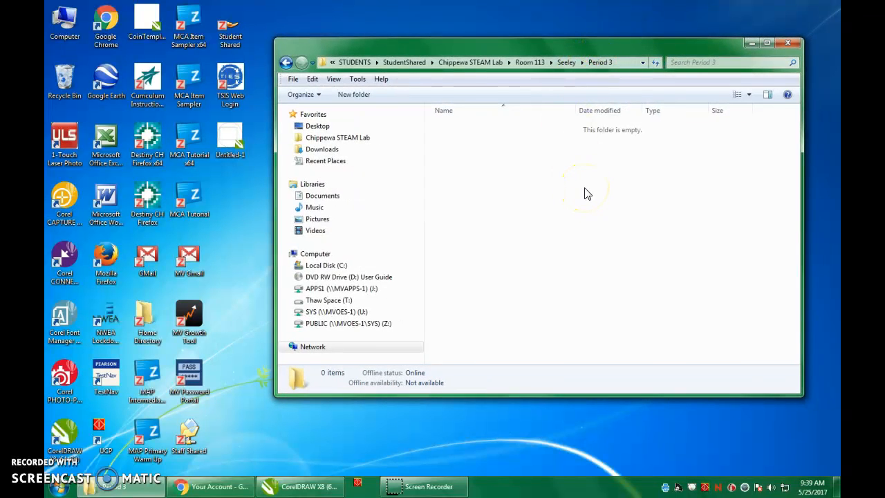
pyautogui.click(787, 44)
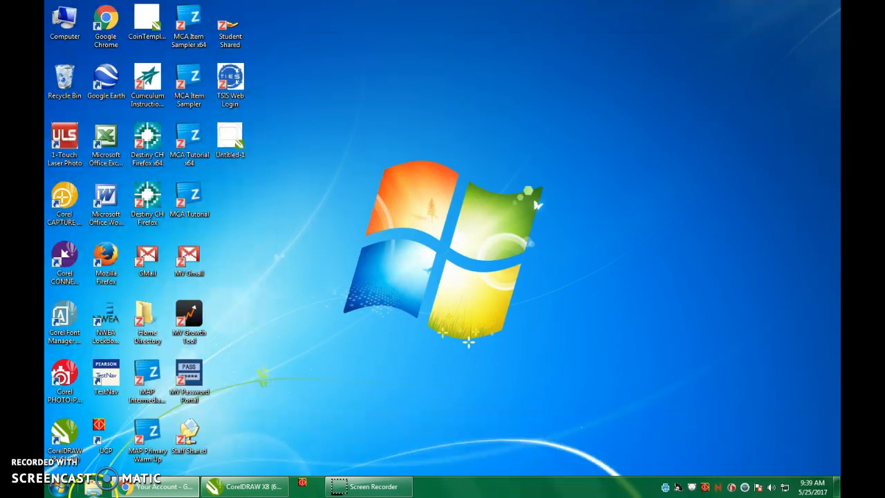
# - Switch back to CorelDRAW and examine the 6-inch square layout and guidelines of CoinTemplate6x6.cdr in a maximized window
pyautogui.click(256, 486)
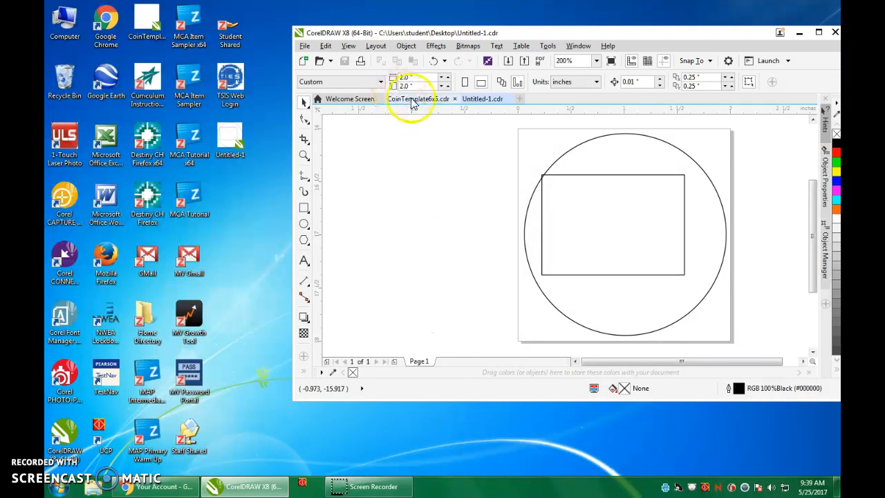
pyautogui.click(412, 99)
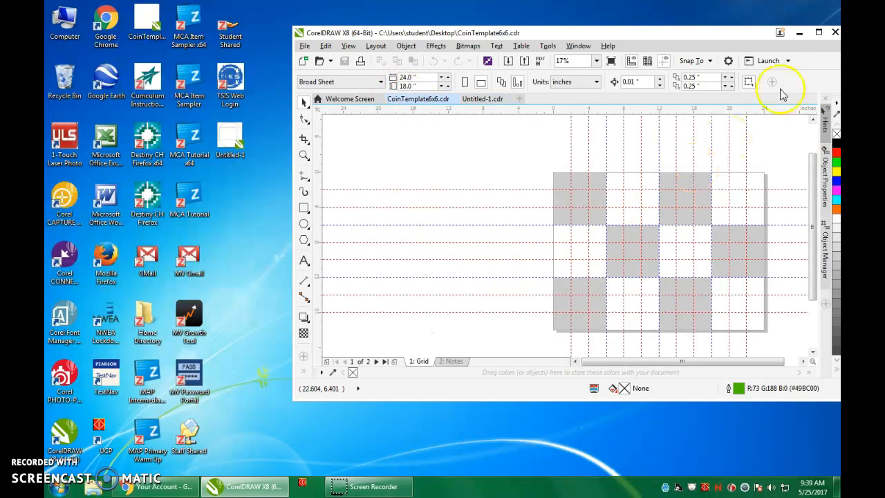
pyautogui.click(818, 31)
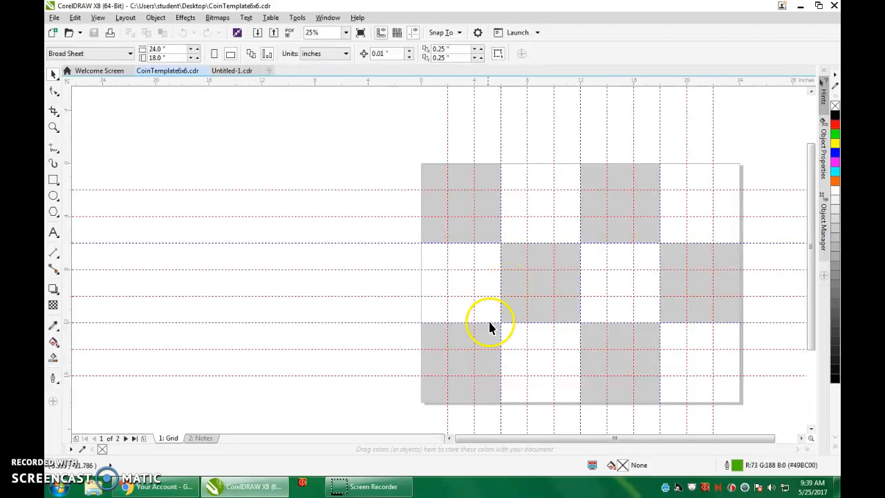
pyautogui.click(397, 238)
pyautogui.click(214, 487)
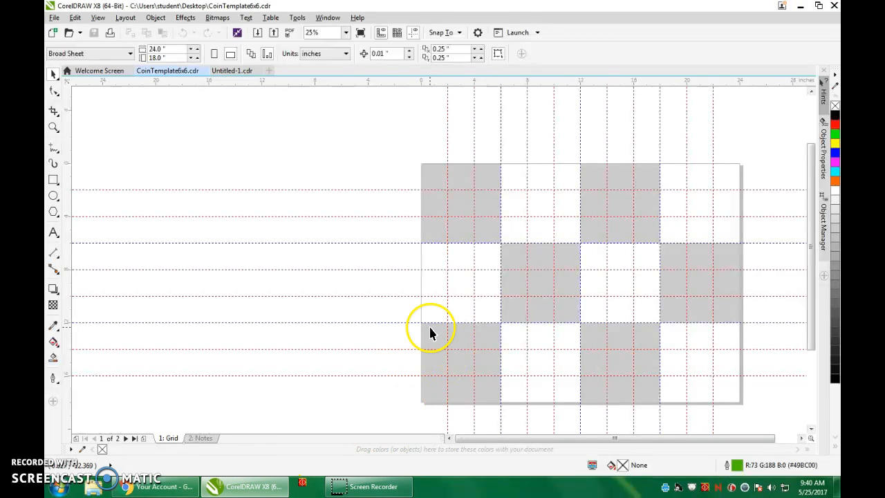
pyautogui.click(818, 6)
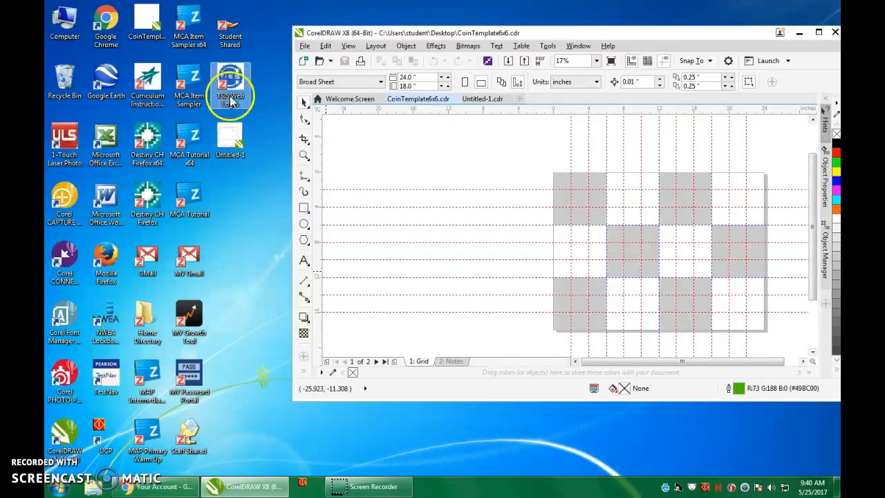
# - Reopen Student Shared, browse to the teacher's Period 3 folder in Room 113, and minimize the folder window
pyautogui.click(233, 34)
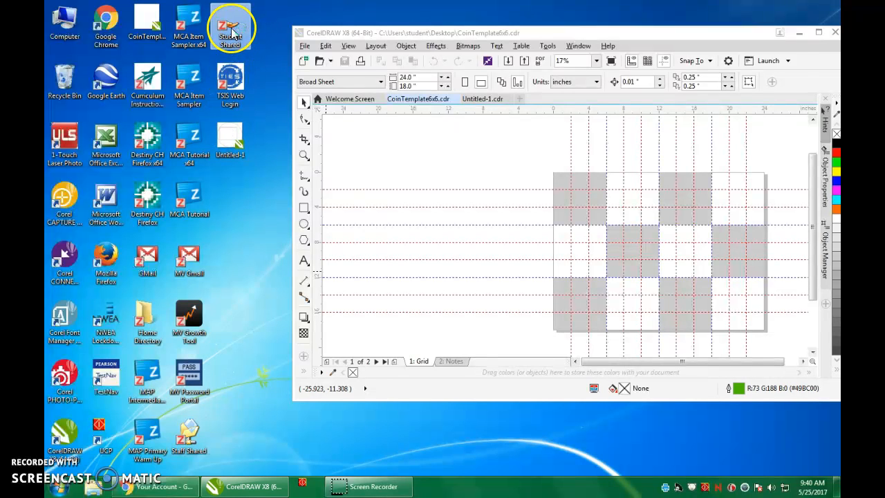
pyautogui.doubleClick(233, 33)
pyautogui.moveTo(431, 37); pyautogui.dragTo(280, 115)
pyautogui.doubleClick(325, 187)
pyautogui.doubleClick(317, 188)
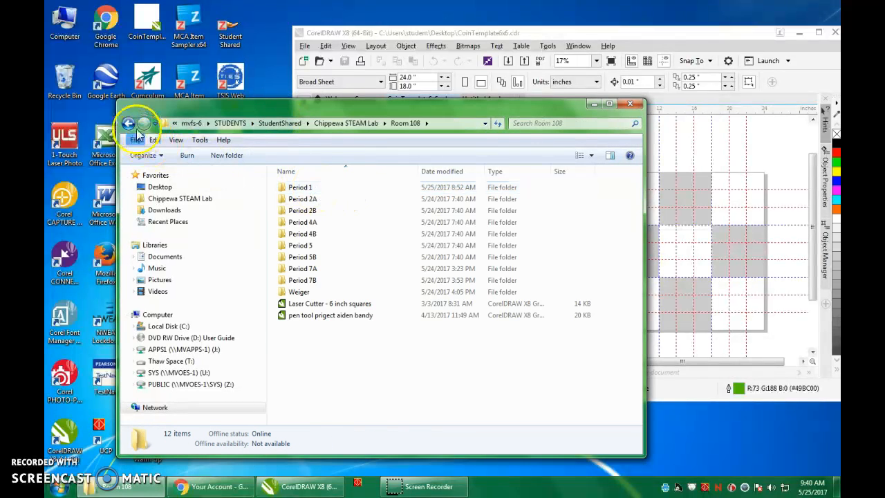
pyautogui.click(128, 123)
pyautogui.doubleClick(314, 201)
pyautogui.doubleClick(304, 187)
pyautogui.doubleClick(314, 186)
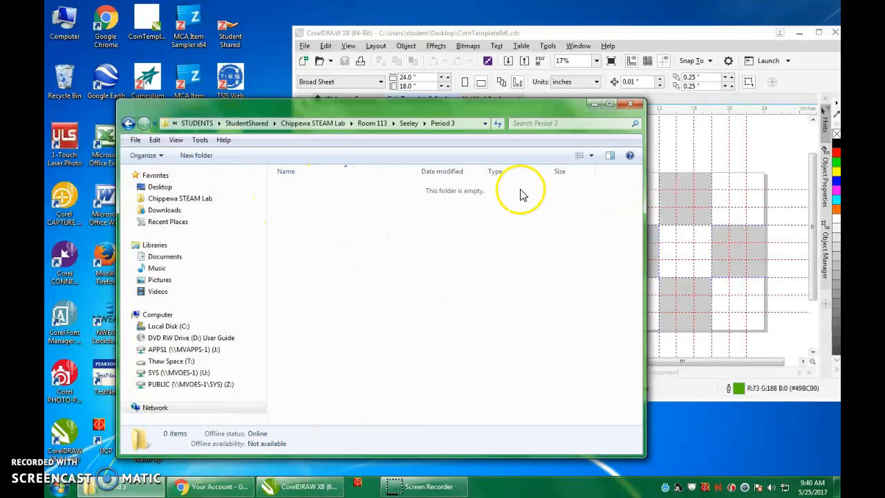
pyautogui.click(597, 104)
# - Open Untitled-1 from the desktop, select the whole circle-and-rectangle coin group, and copy it
pyautogui.doubleClick(234, 139)
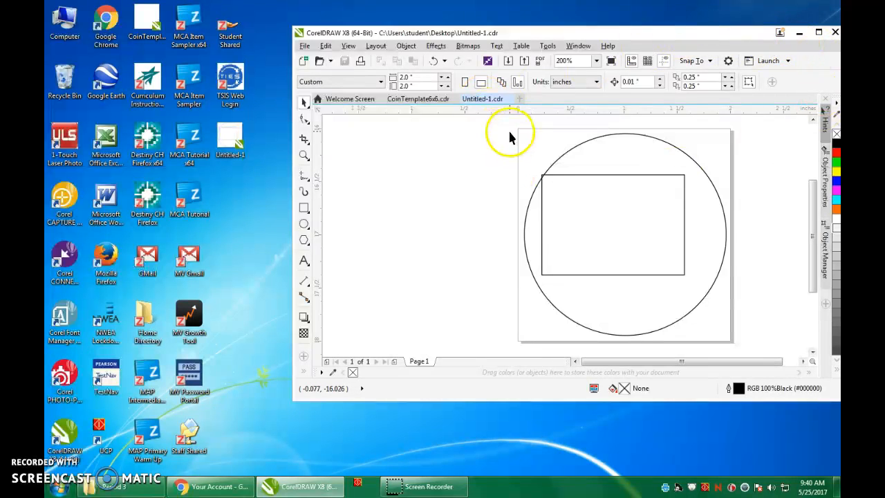
pyautogui.scroll(-1, 515, 142)
pyautogui.moveTo(498, 116); pyautogui.dragTo(648, 255)
pyautogui.moveTo(498, 123); pyautogui.dragTo(643, 250)
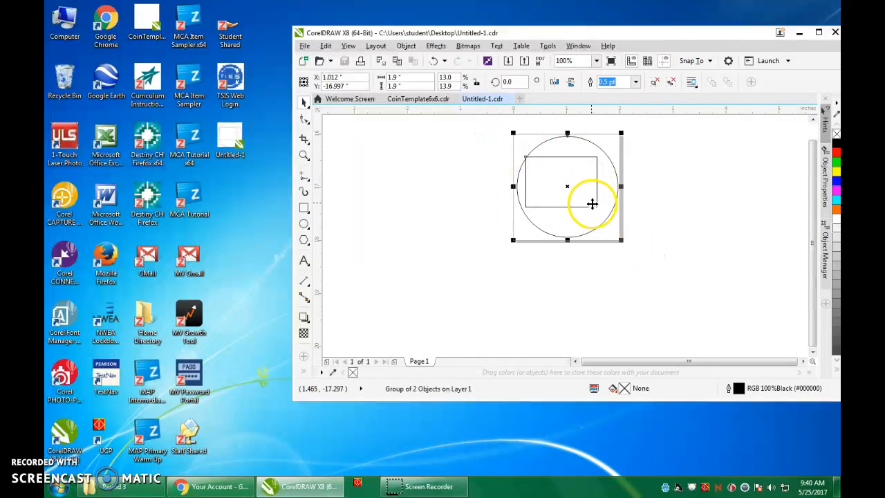
pyautogui.rightClick(581, 197)
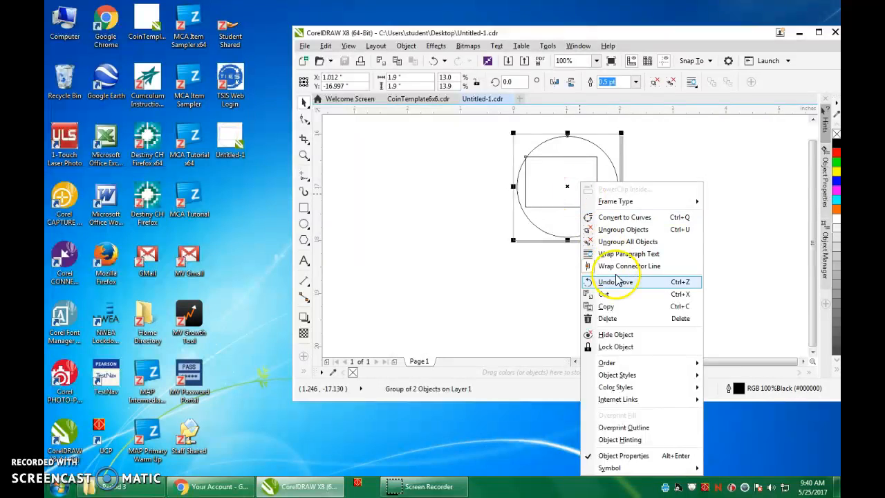
pyautogui.click(624, 306)
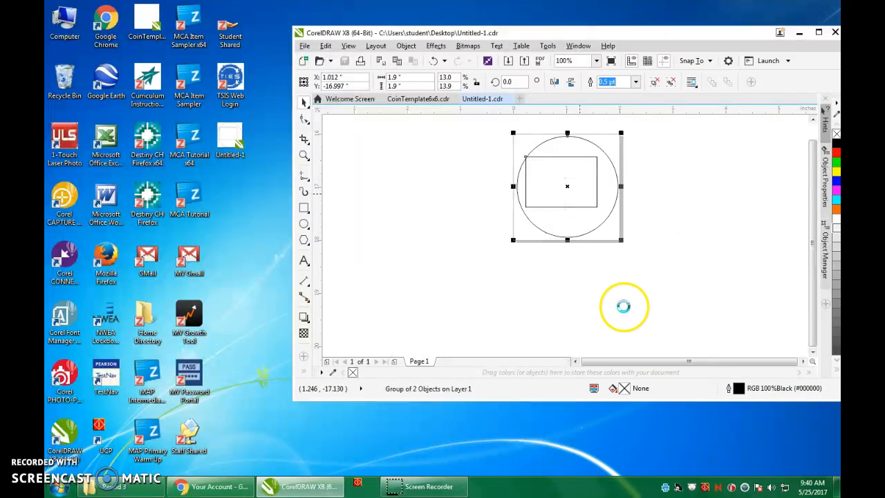
# - Paste the copied coin group into the grid page of CoinTemplate6x6.cdr
pyautogui.click(418, 99)
pyautogui.rightClick(473, 147)
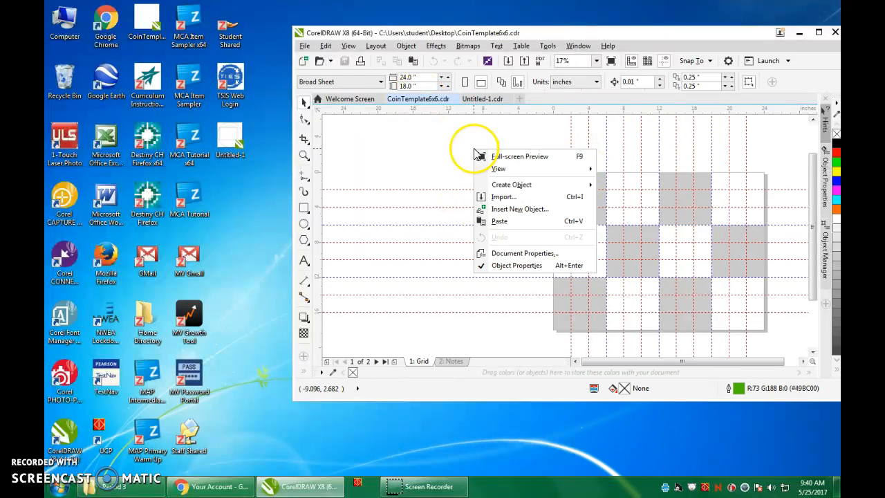
pyautogui.click(495, 222)
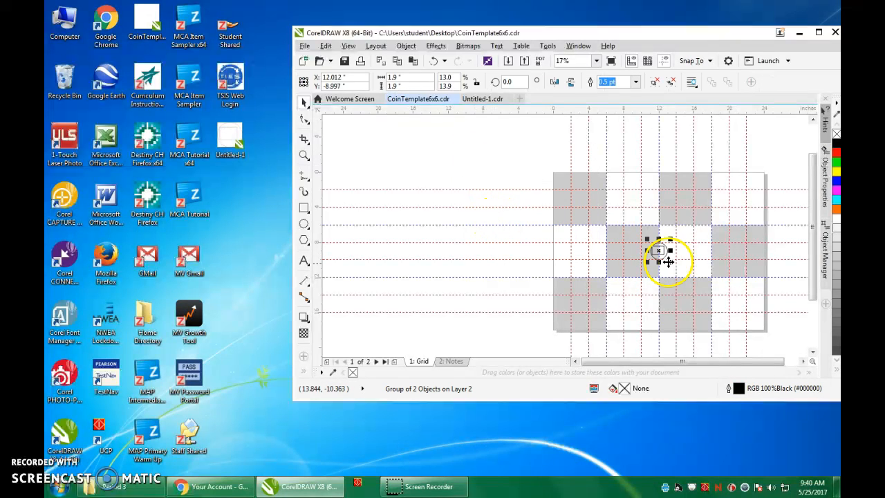
# - Move the pasted coin group into the 2-inch cell at the template's upper-left corner, at about X 1.05, Y -0.95 inches
pyautogui.scroll(4, 663, 253)
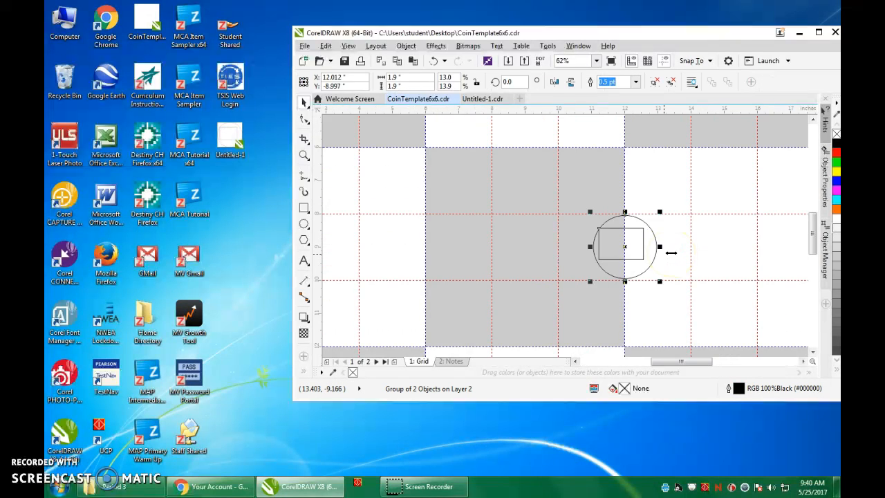
pyautogui.scroll(-2, 670, 253)
pyautogui.scroll(-2, 670, 252)
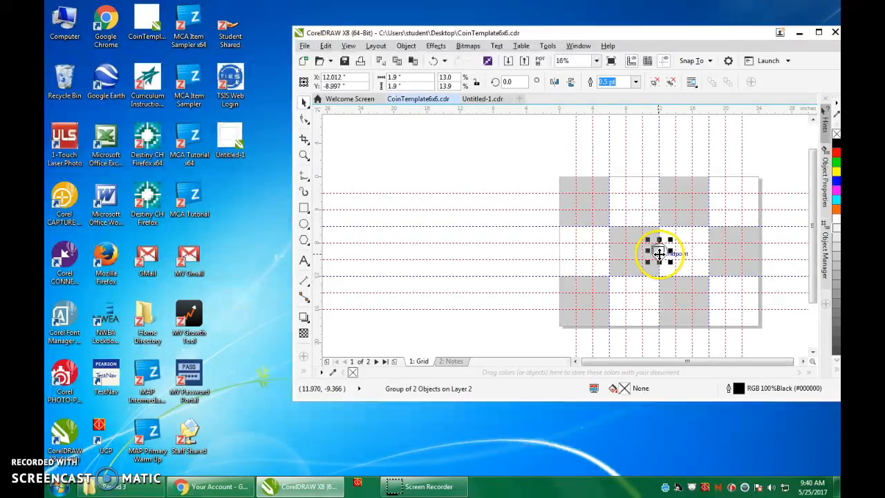
pyautogui.scroll(1, 659, 253)
pyautogui.scroll(-1, 664, 247)
pyautogui.moveTo(662, 247); pyautogui.dragTo(570, 181)
pyautogui.scroll(3, 571, 181)
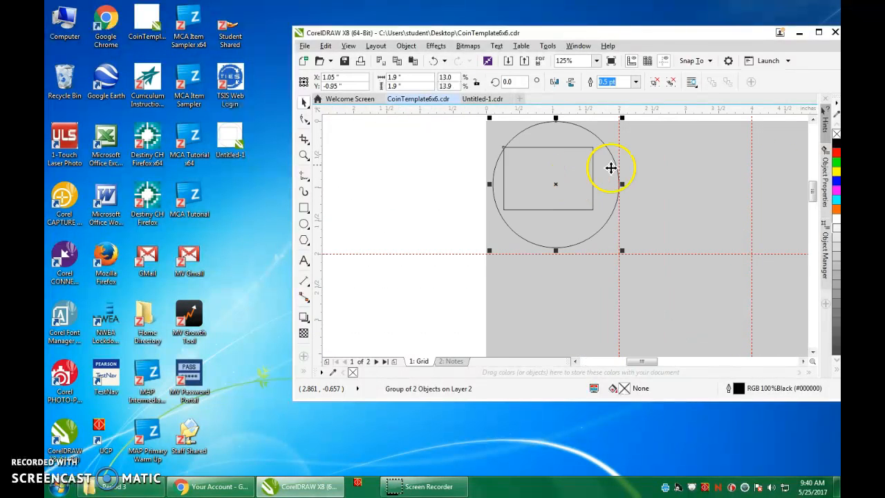
# - In a maximized window, fine-tune the coin group's position to about X 0.999, Y -0.998 inches within its 2-inch cell, and deselect it
pyautogui.click(818, 32)
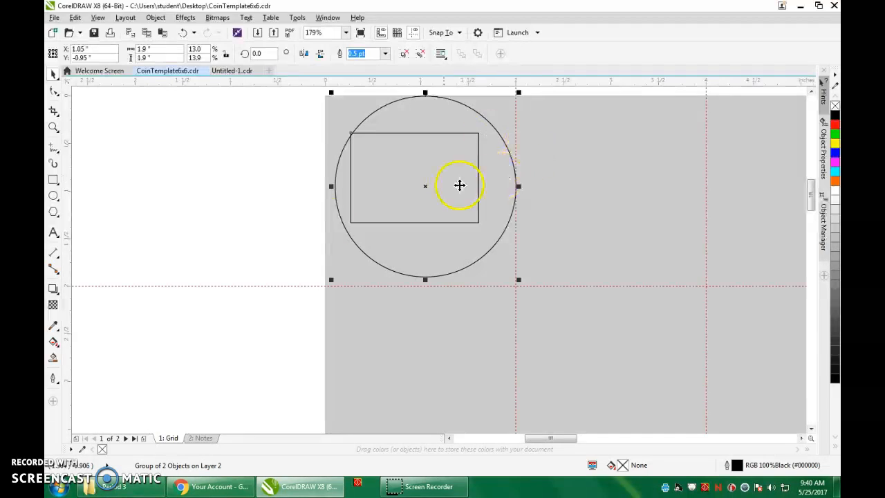
pyautogui.moveTo(429, 162); pyautogui.dragTo(424, 172)
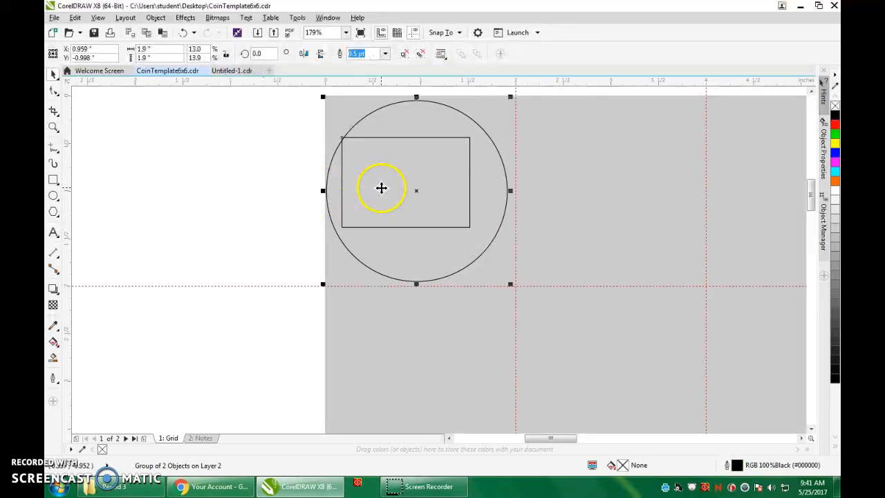
pyautogui.press('Right')
pyautogui.press('Right')
pyautogui.press('Right')
pyautogui.press('Right')
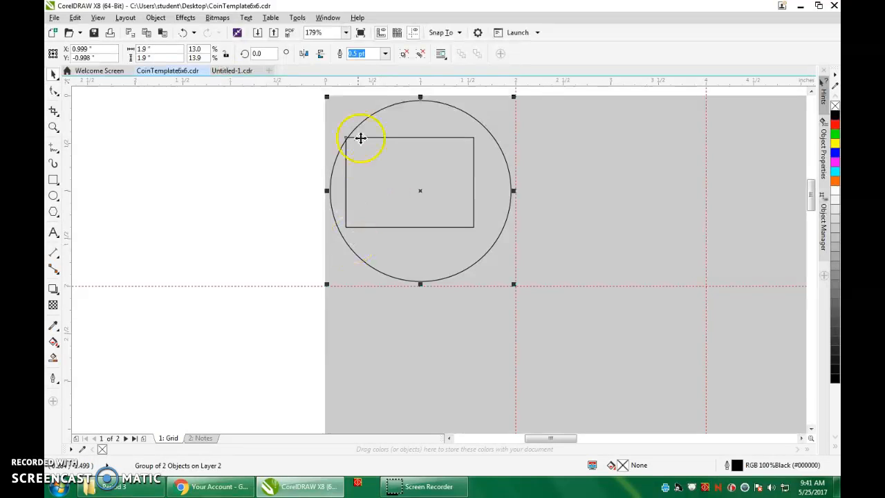
pyautogui.click(232, 163)
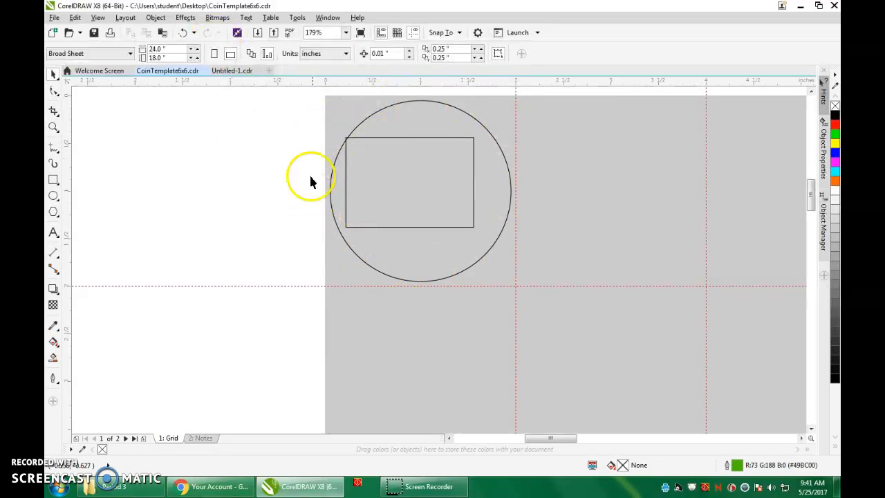
# - Print the CoinTemplate6x6 document to the VLS4.60 laser with landscape orientation matching
pyautogui.scroll(-2, 484, 304)
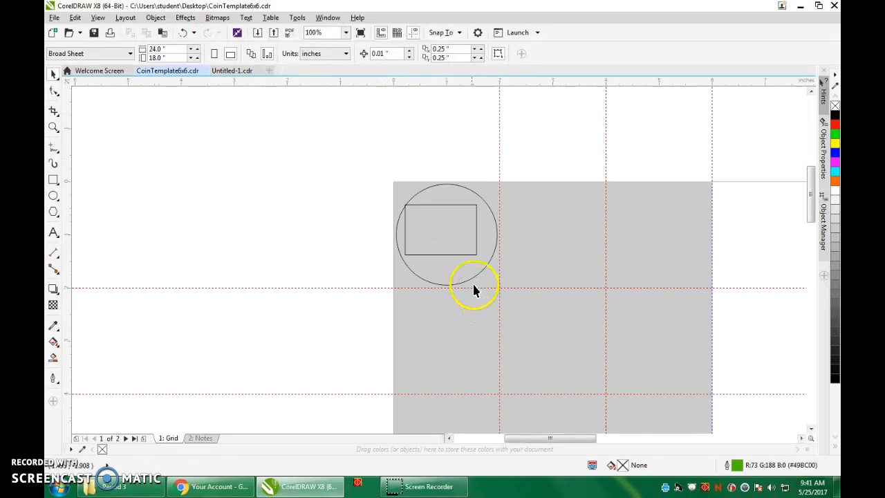
pyautogui.scroll(-1, 474, 291)
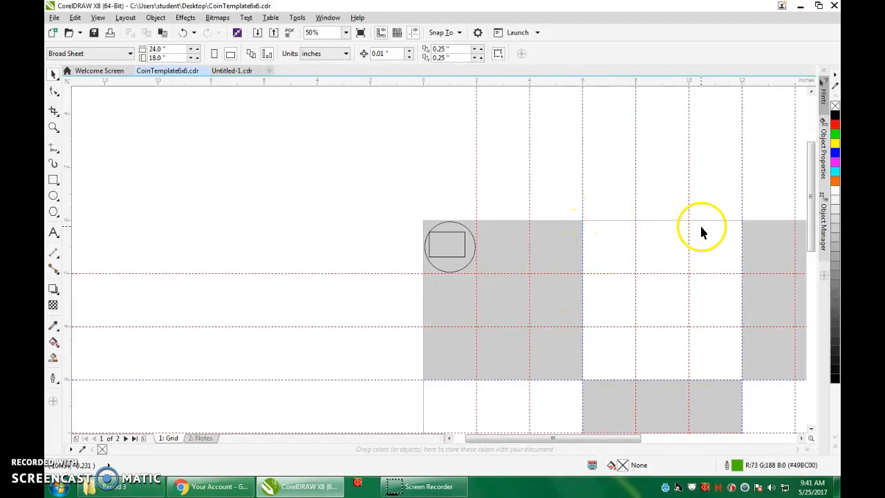
pyautogui.scroll(-3, 735, 316)
pyautogui.scroll(2, 793, 358)
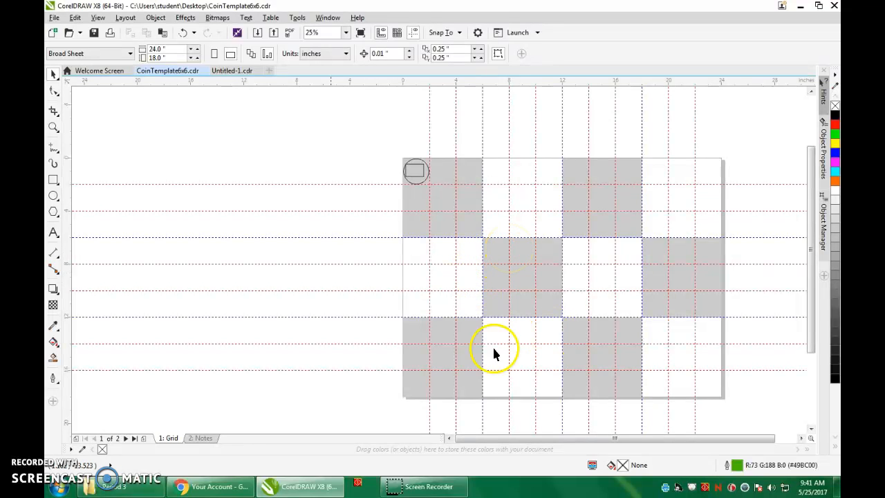
pyautogui.click(54, 17)
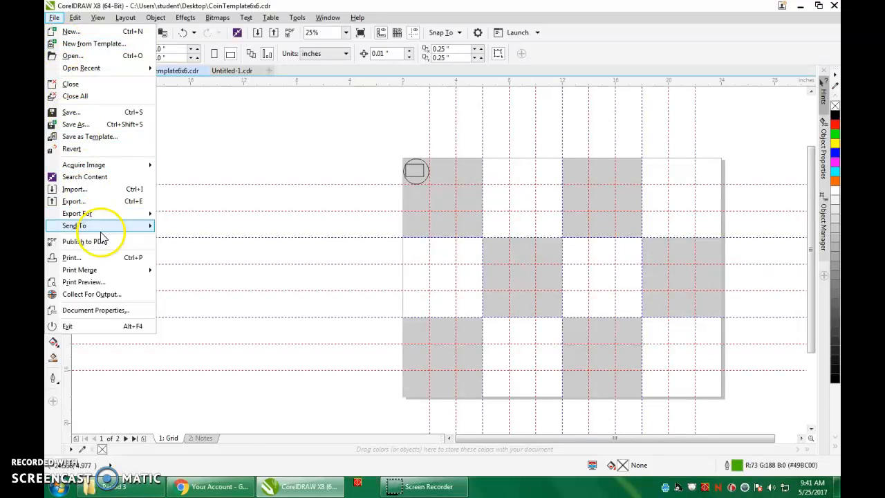
pyautogui.click(101, 259)
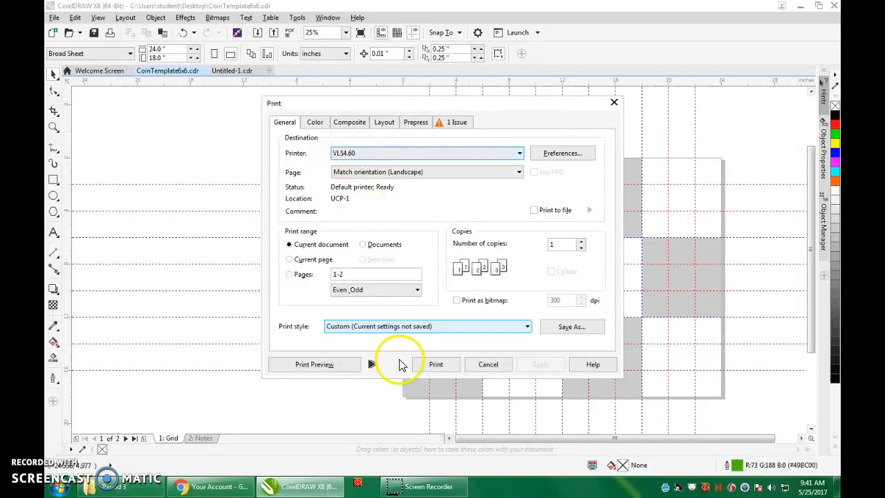
pyautogui.click(432, 364)
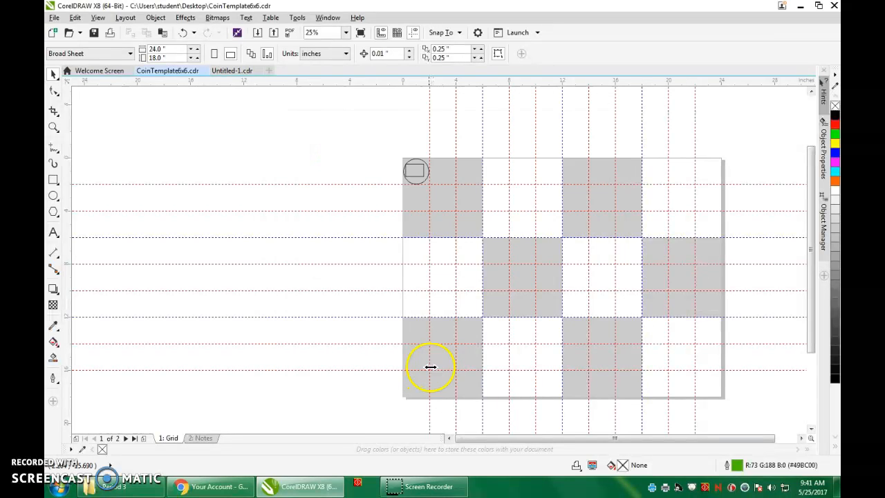
# - Switch to the UCP laser control panel from the desktop and open the laser settings for the CoinTemplate6x6 job
pyautogui.click(800, 7)
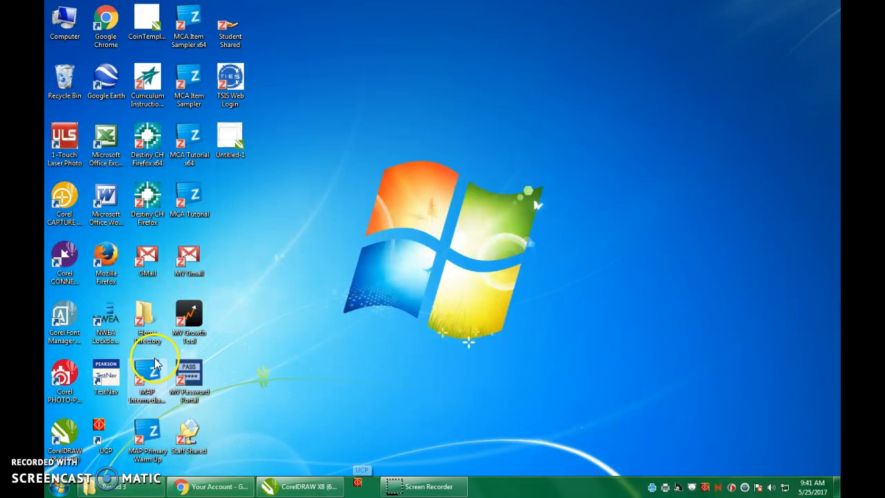
pyautogui.doubleClick(101, 431)
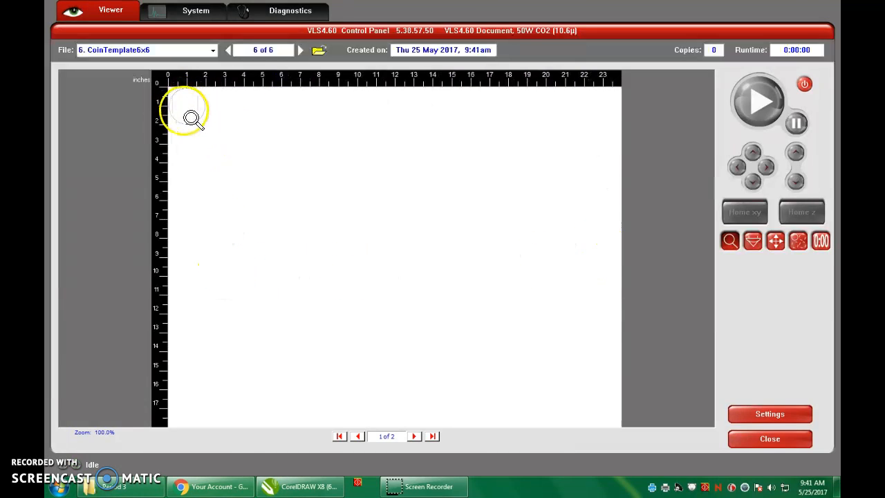
pyautogui.click(769, 413)
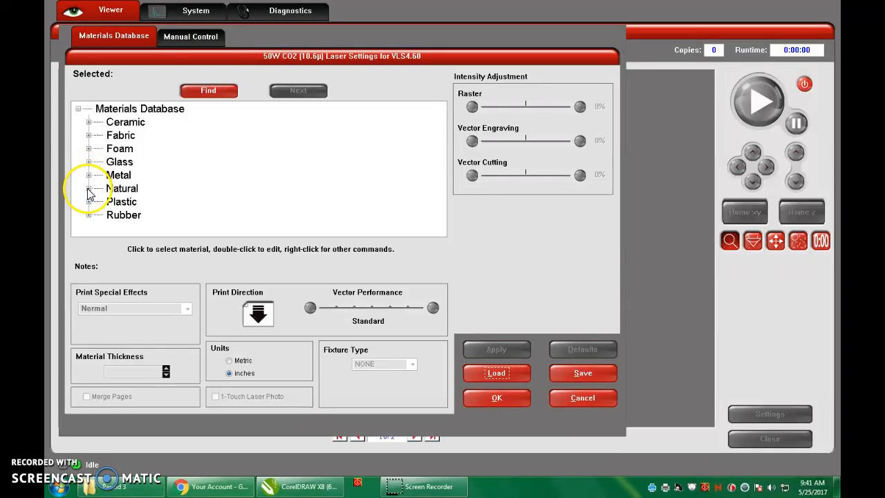
# - Choose Mat Board from the Natural materials, set the material thickness to 0.125 inches, and apply the laser settings
pyautogui.click(89, 188)
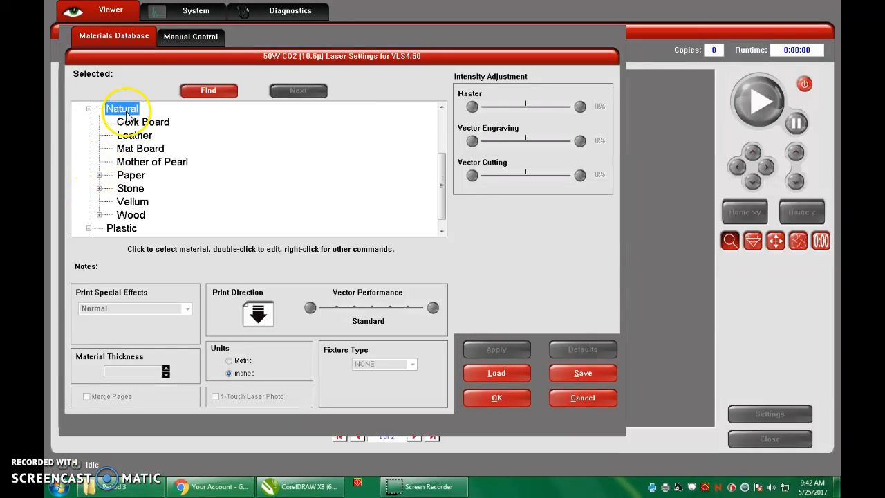
pyautogui.click(137, 150)
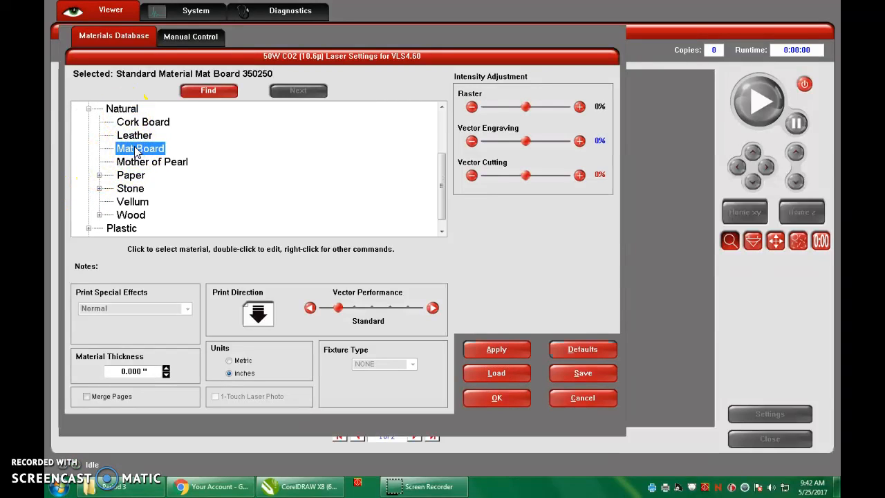
pyautogui.doubleClick(142, 374)
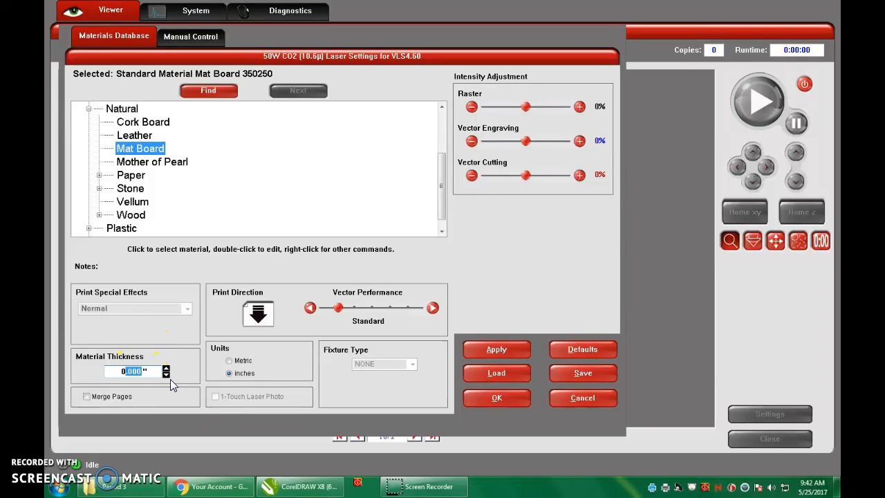
pyautogui.write('0.125')
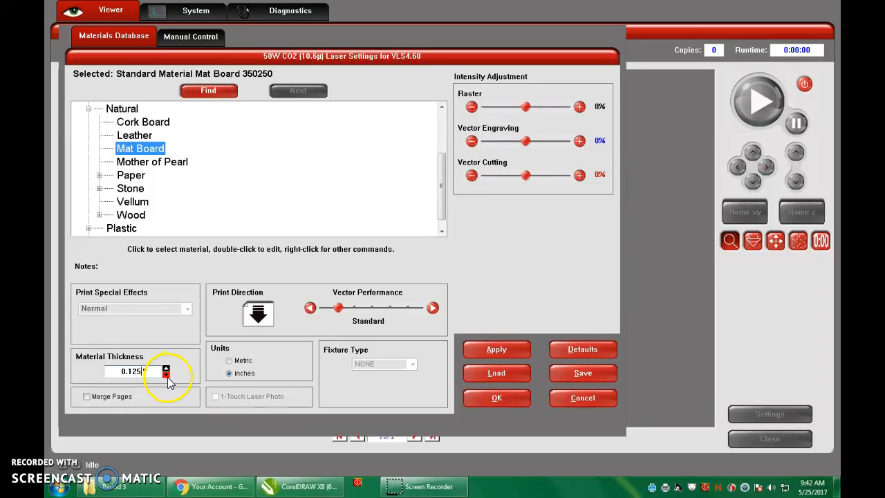
pyautogui.click(494, 350)
pyautogui.click(496, 397)
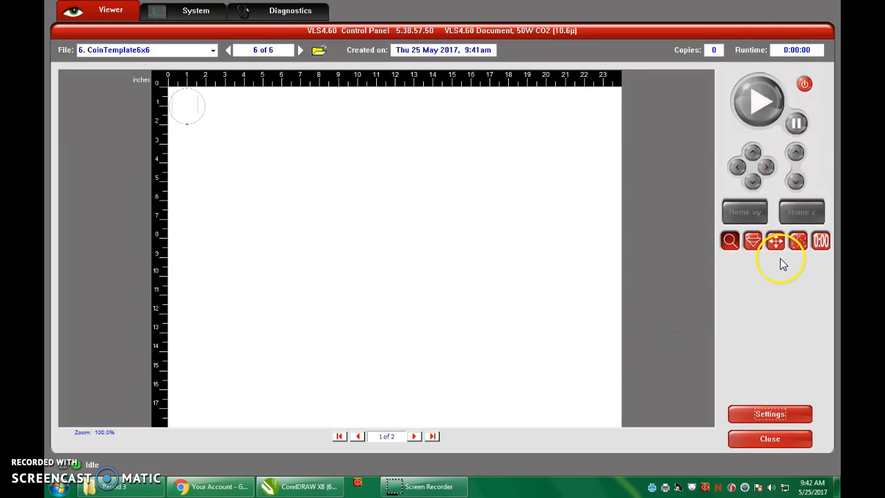
# - Estimate the completion time of the CoinTemplate6x6 laser job
pyautogui.click(819, 247)
pyautogui.click(783, 312)
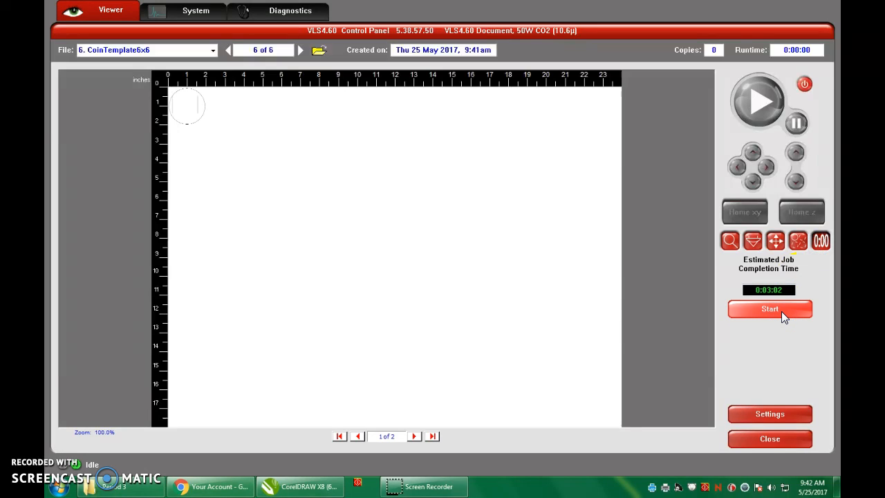
# - Power on the VLS4.60 laser and try to start the CoinTemplate6x6 job
pyautogui.click(809, 82)
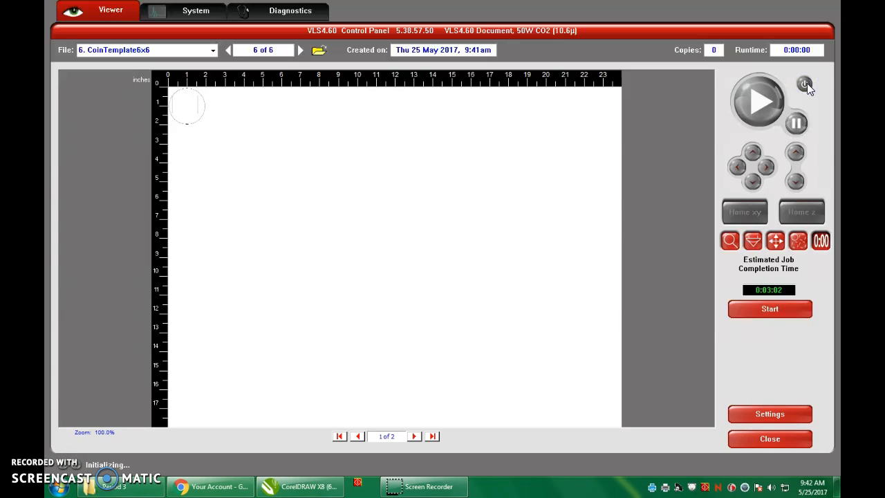
pyautogui.click(763, 107)
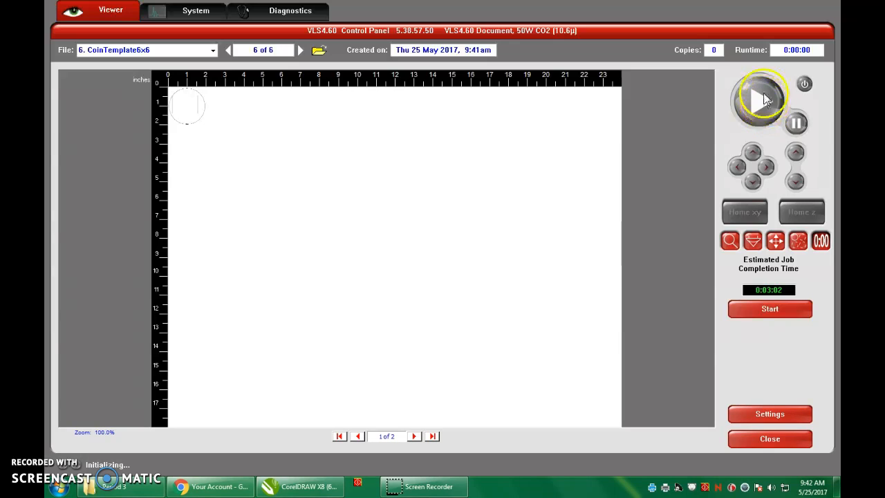
pyautogui.click(781, 102)
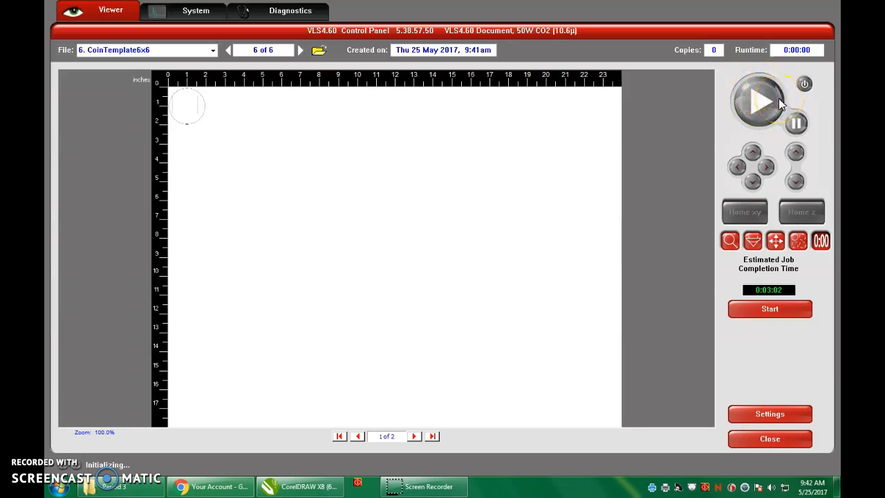
pyautogui.click(806, 87)
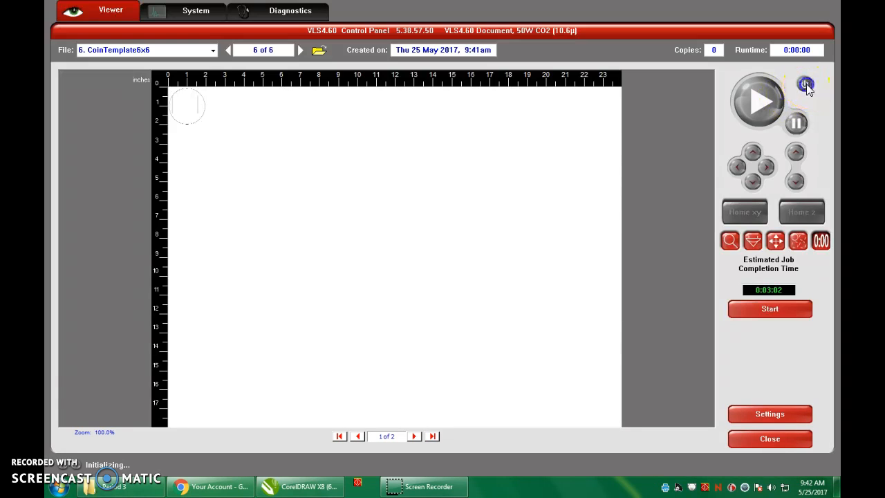